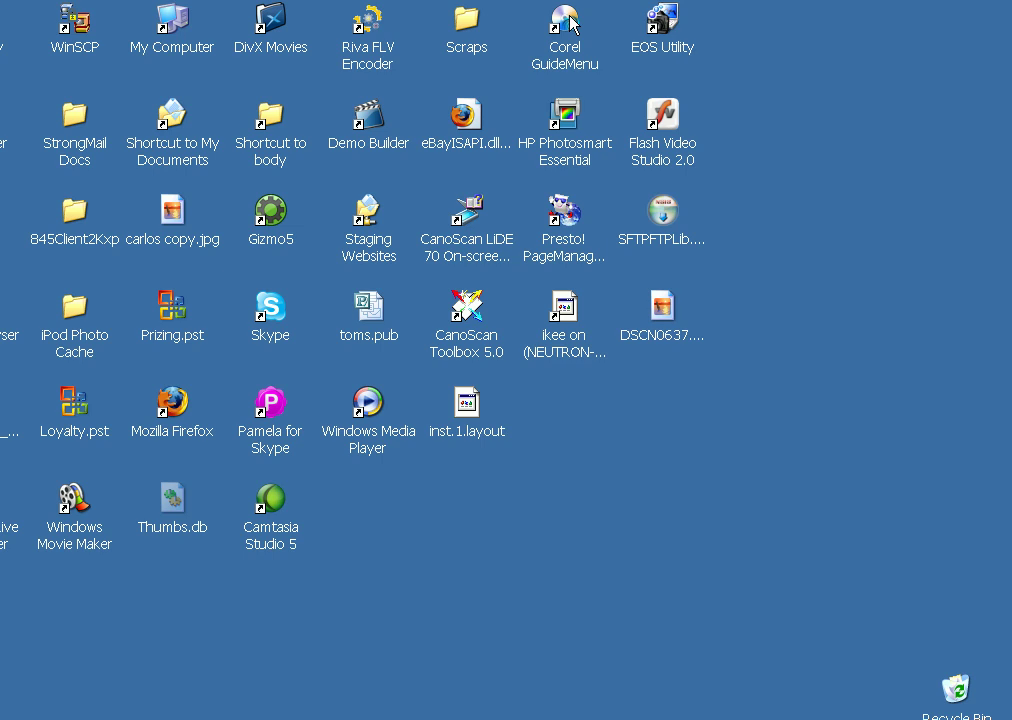
- Start Corel GuideMenu and launch DVD MovieFactory SE through its Authoring option
double_click(568, 22)
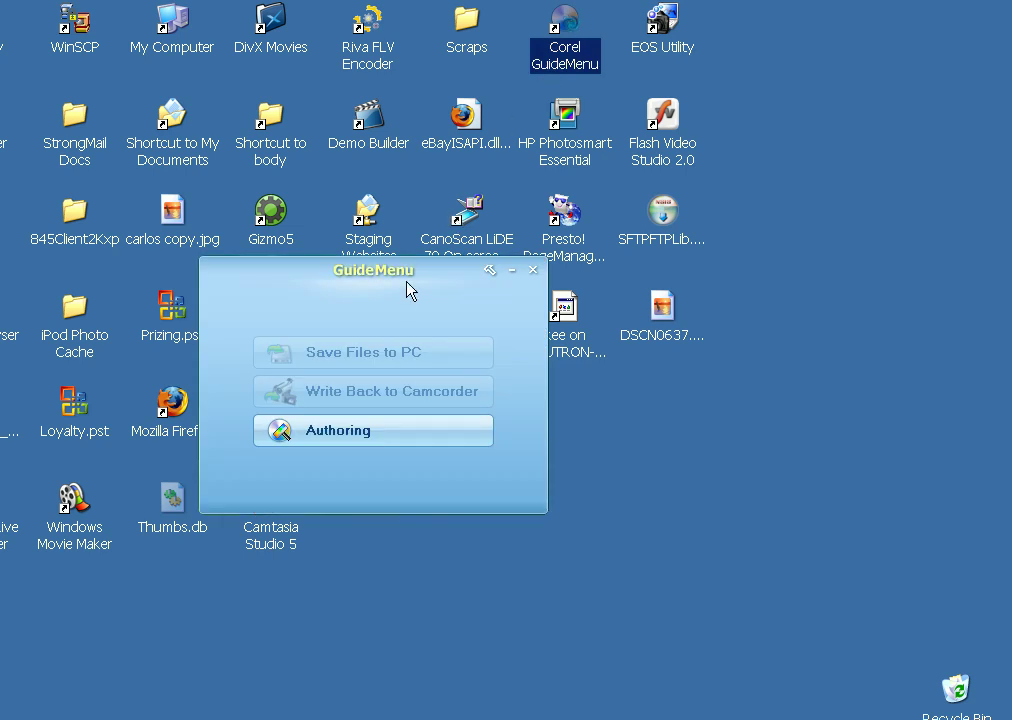
left_click(338, 432)
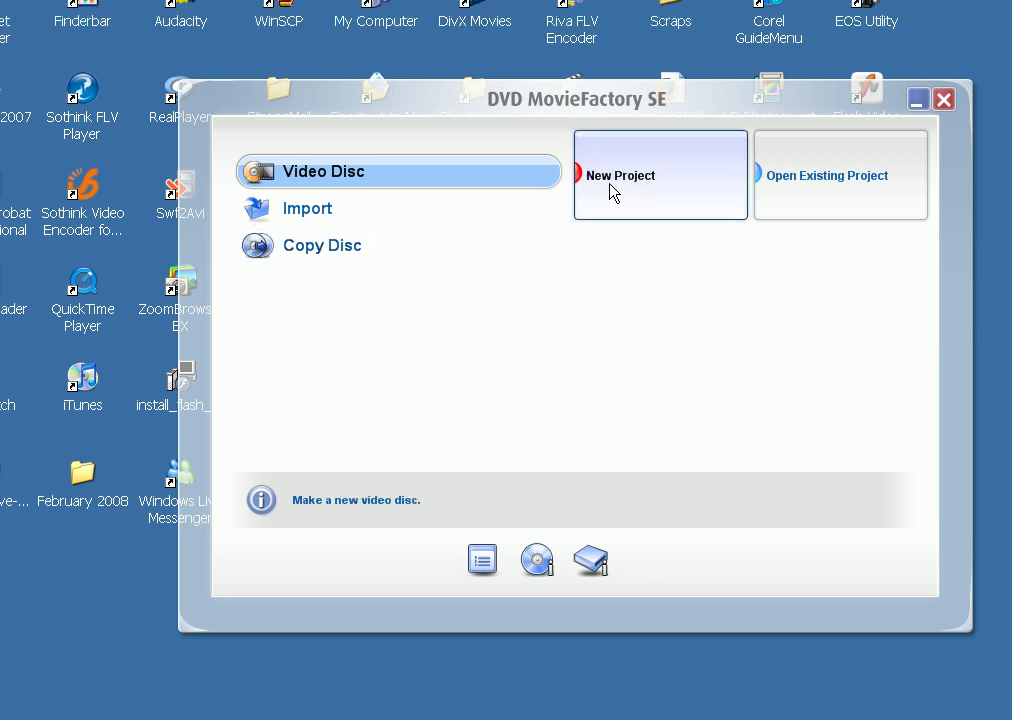
- Create a new video disc project in DVD format
left_click(613, 192)
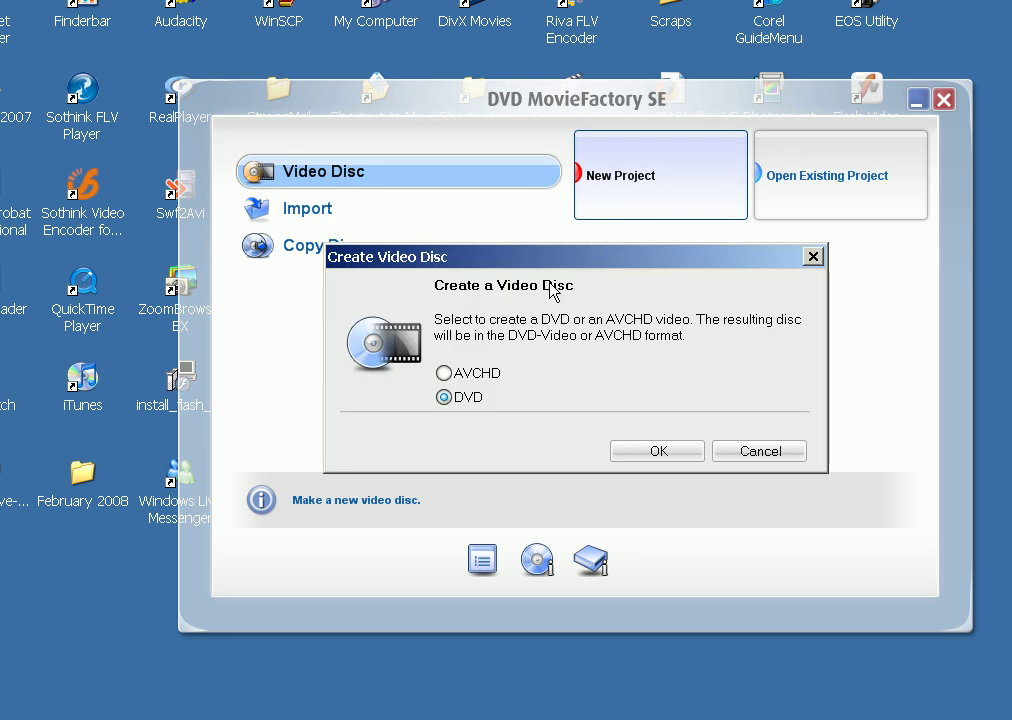
left_click(650, 450)
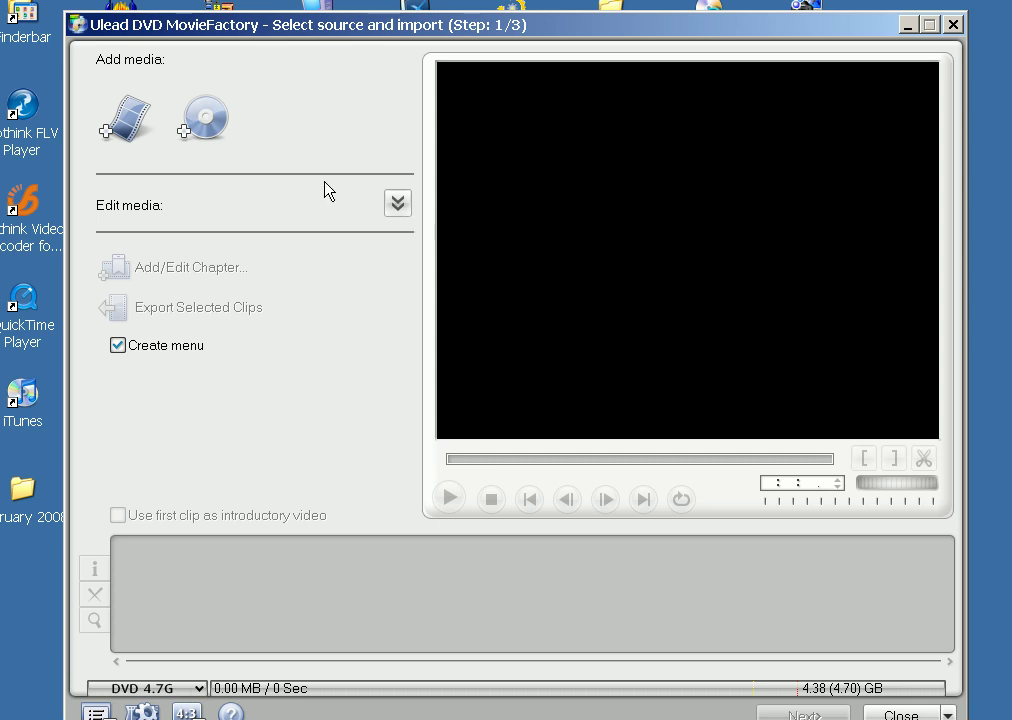
- Preview Media dept.M2TS and Practice.M2TS, then import Practice.M2TS into the project
left_click(121, 117)
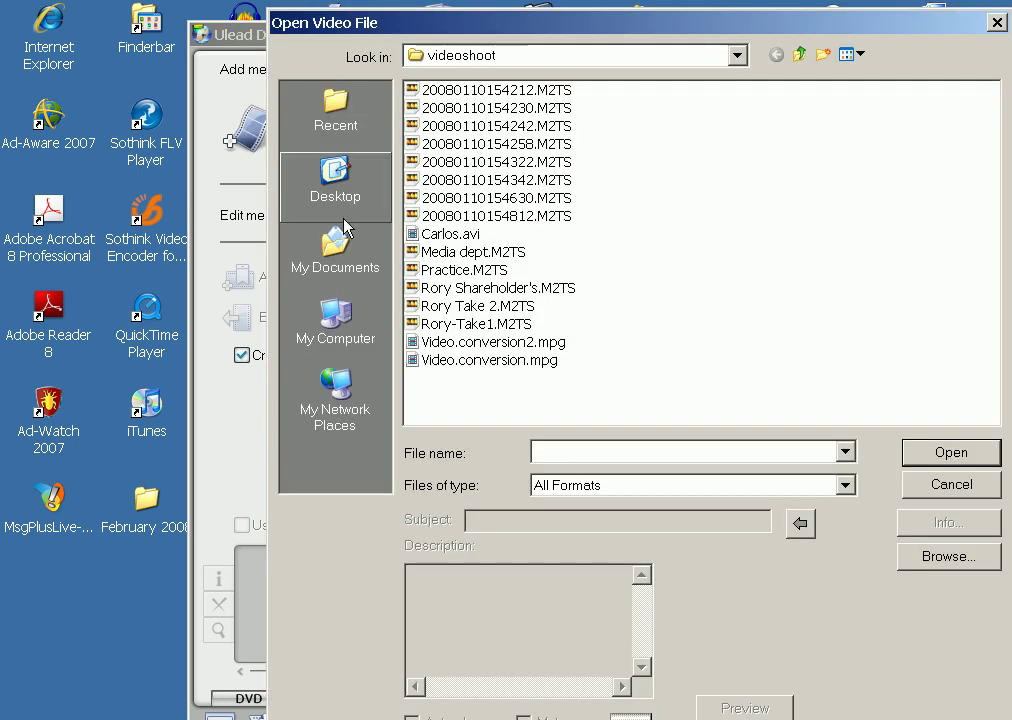
left_click(470, 257)
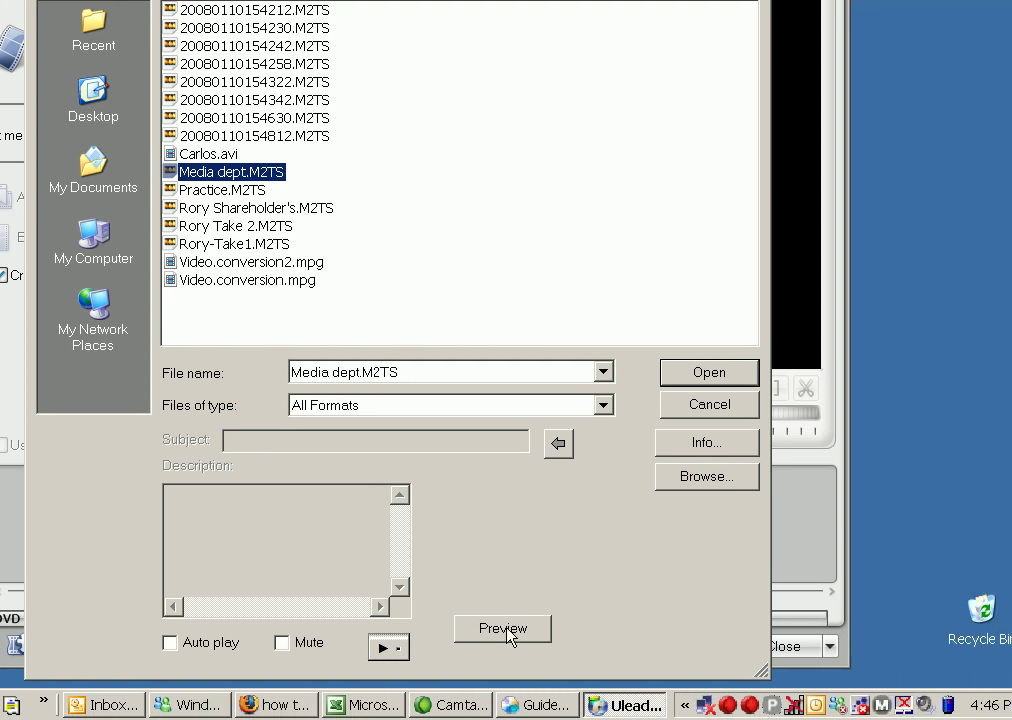
left_click(666, 633)
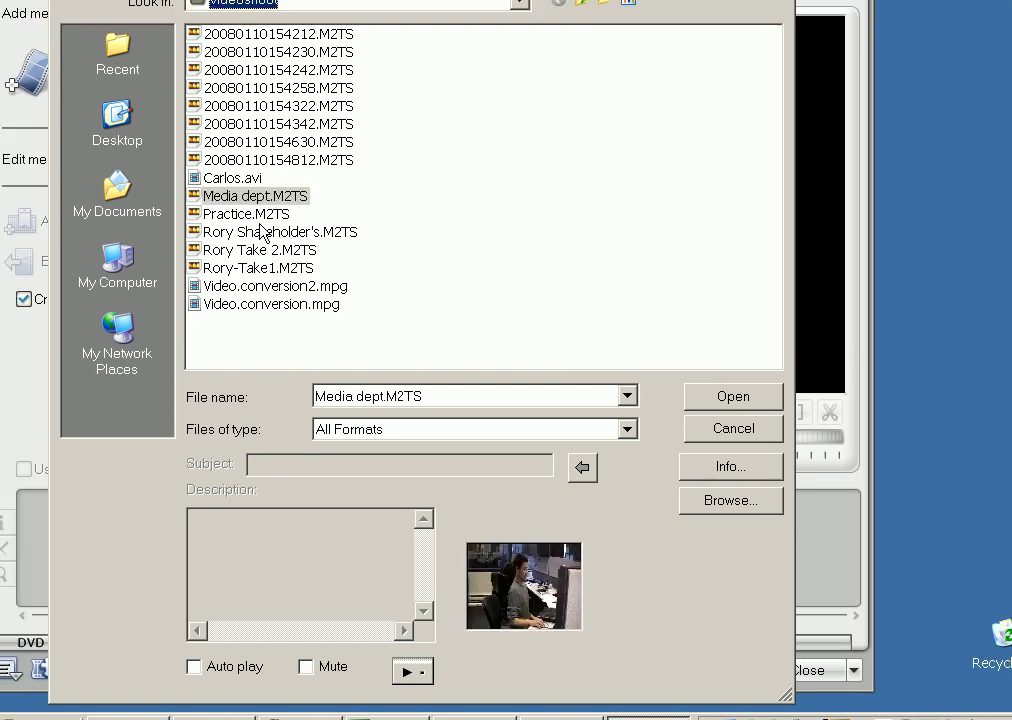
left_click(257, 218)
left_click(530, 656)
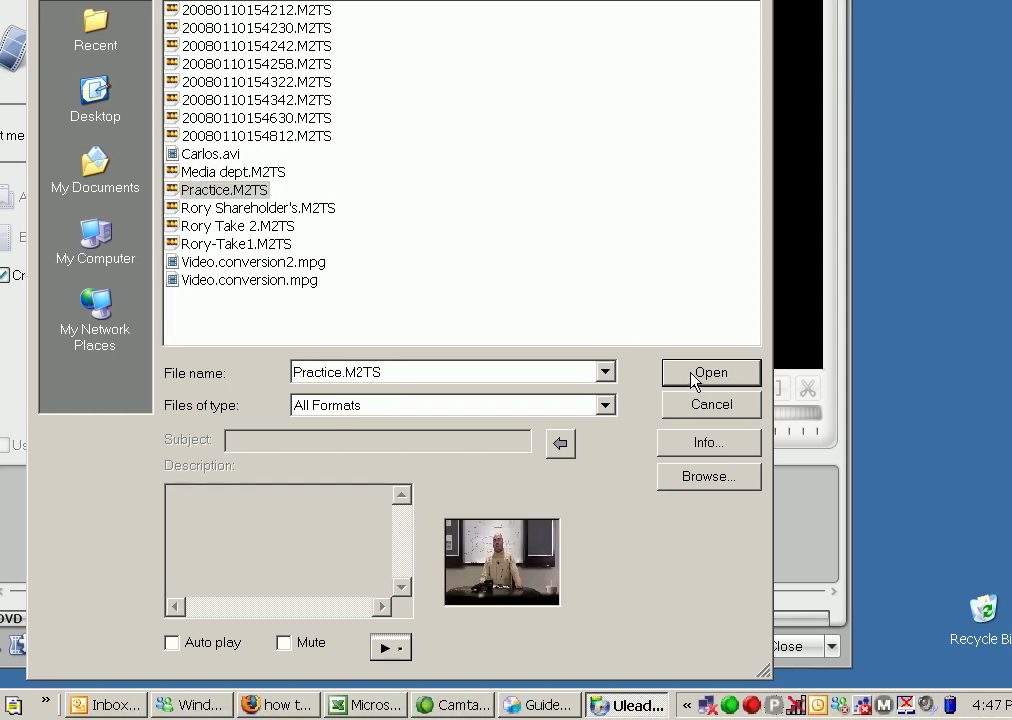
left_click(695, 376)
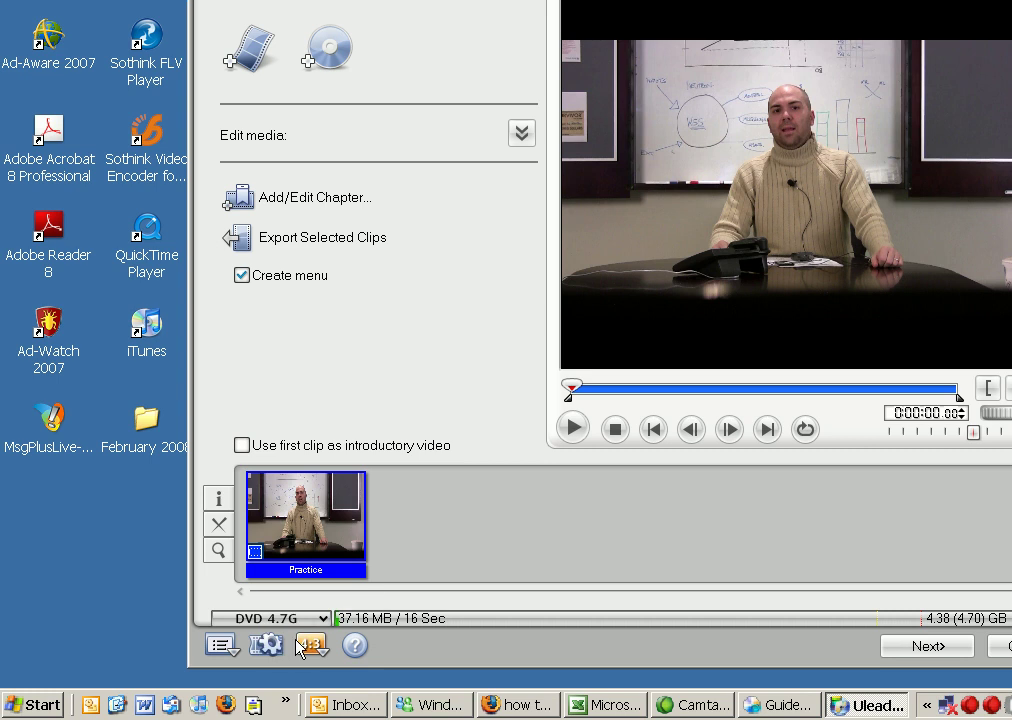
left_click(220, 645)
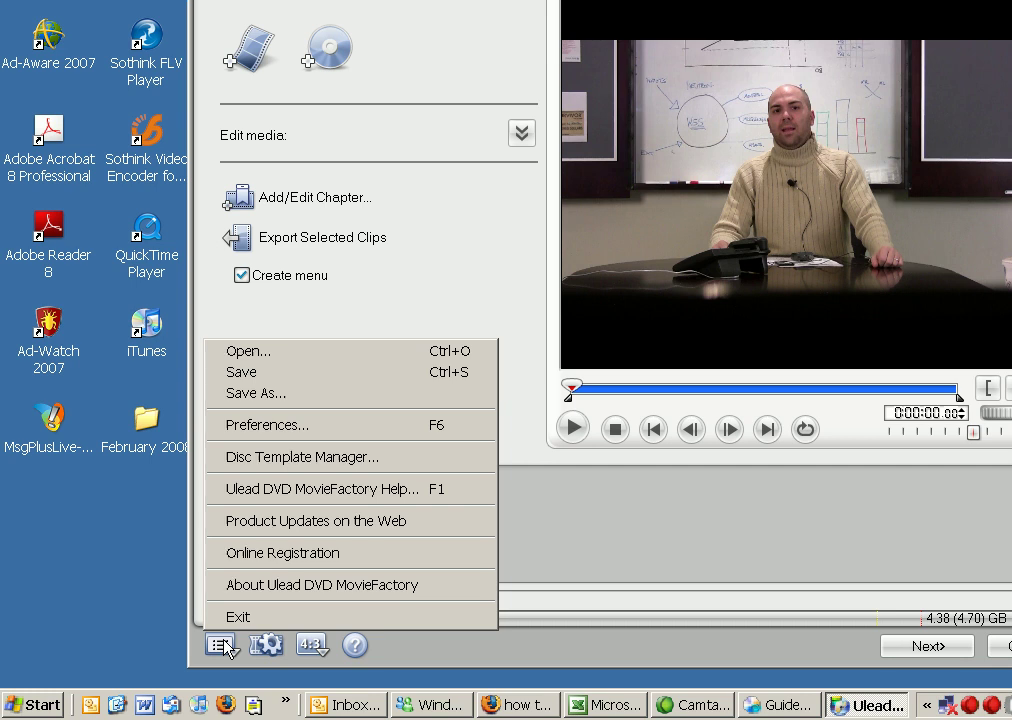
- Set the Project Settings MPEG preset to LP 4:3 with a 4:3 display aspect ratio
left_click(268, 646)
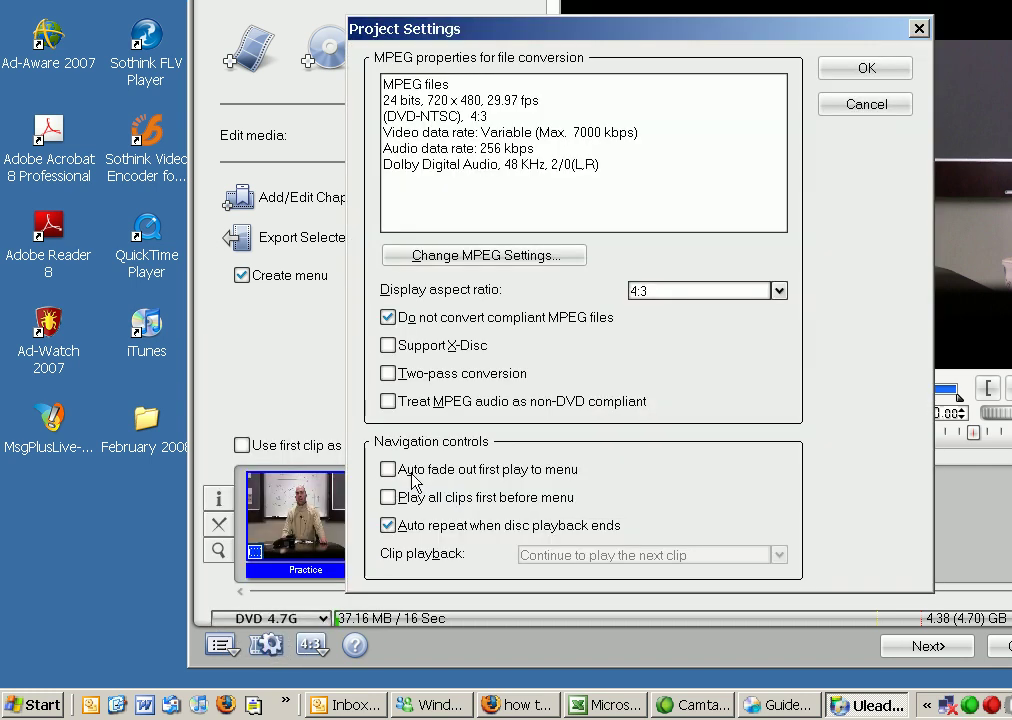
left_click(522, 257)
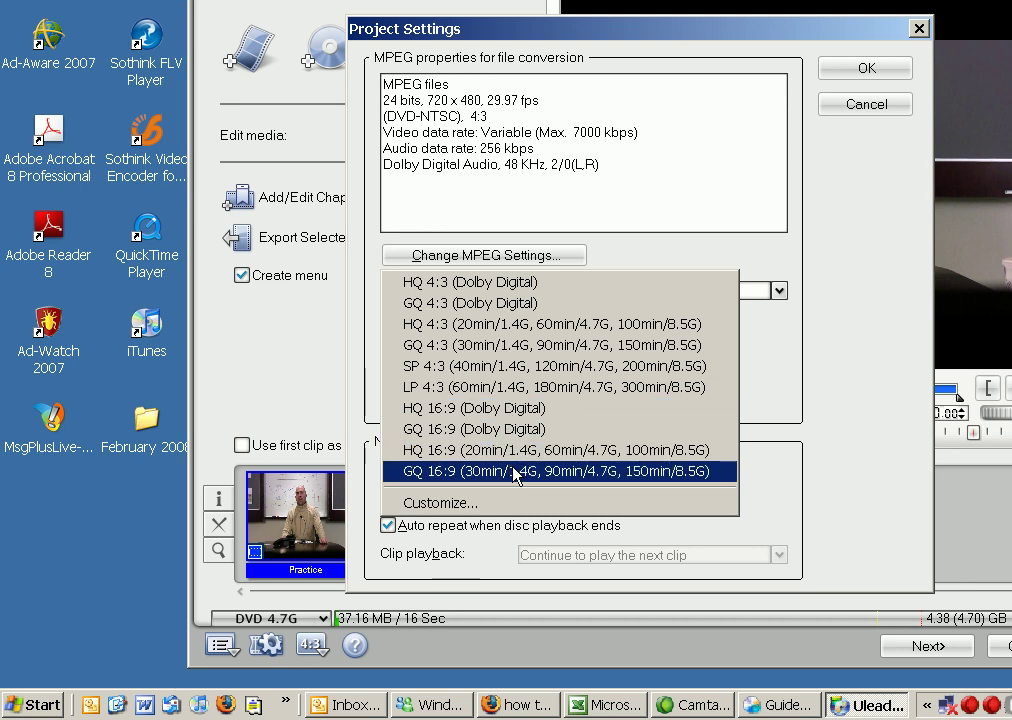
left_click(502, 387)
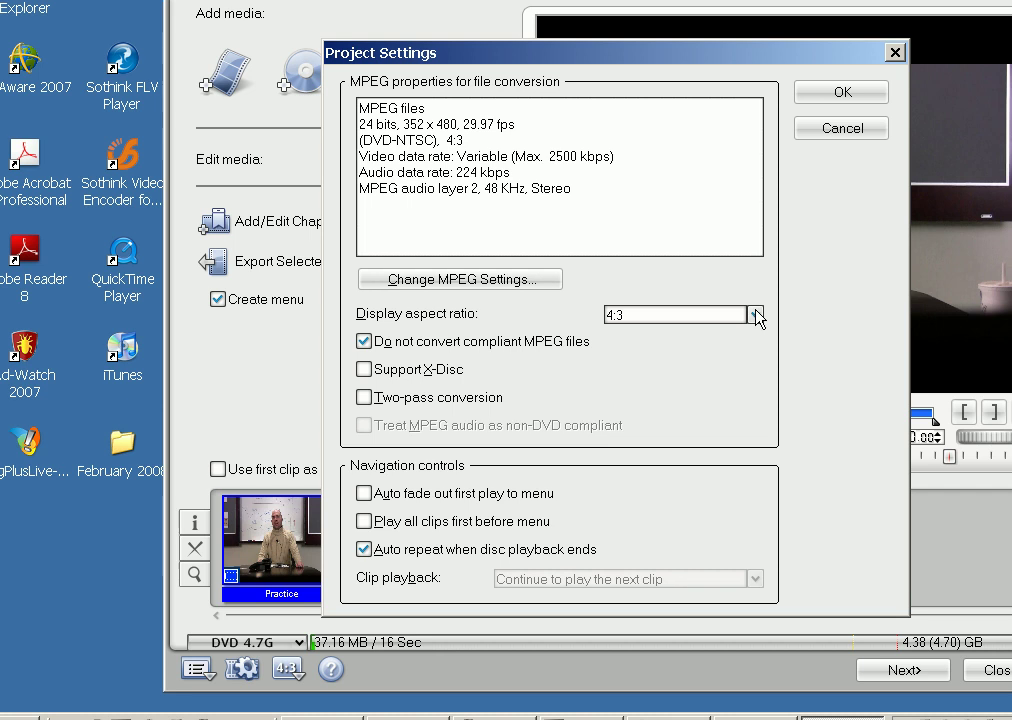
left_click(780, 291)
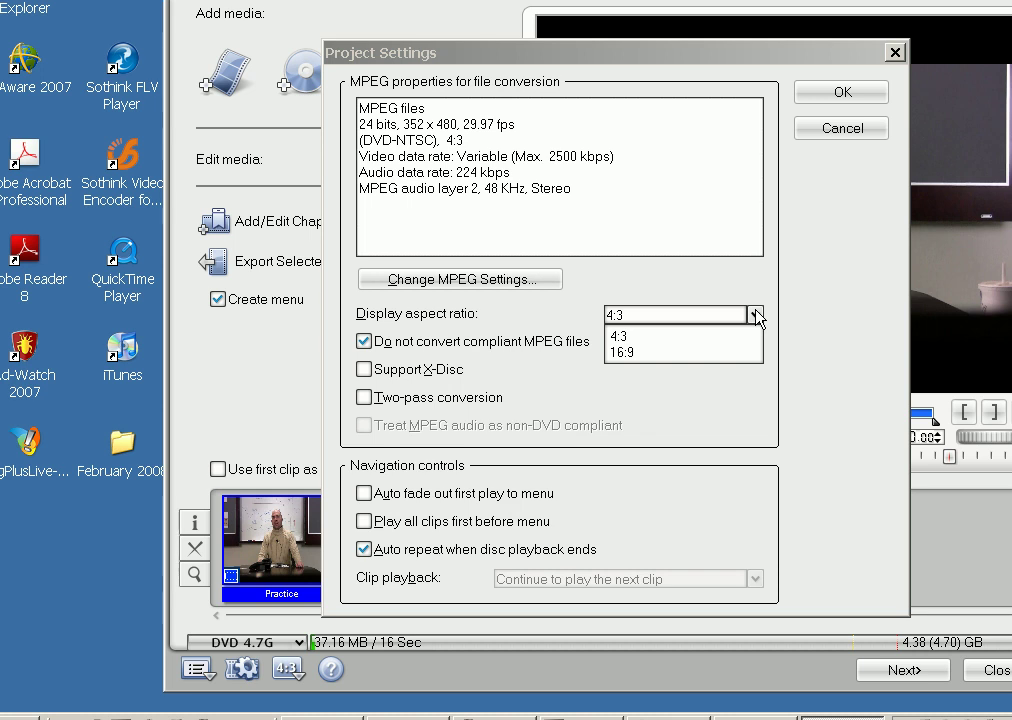
left_click(757, 316)
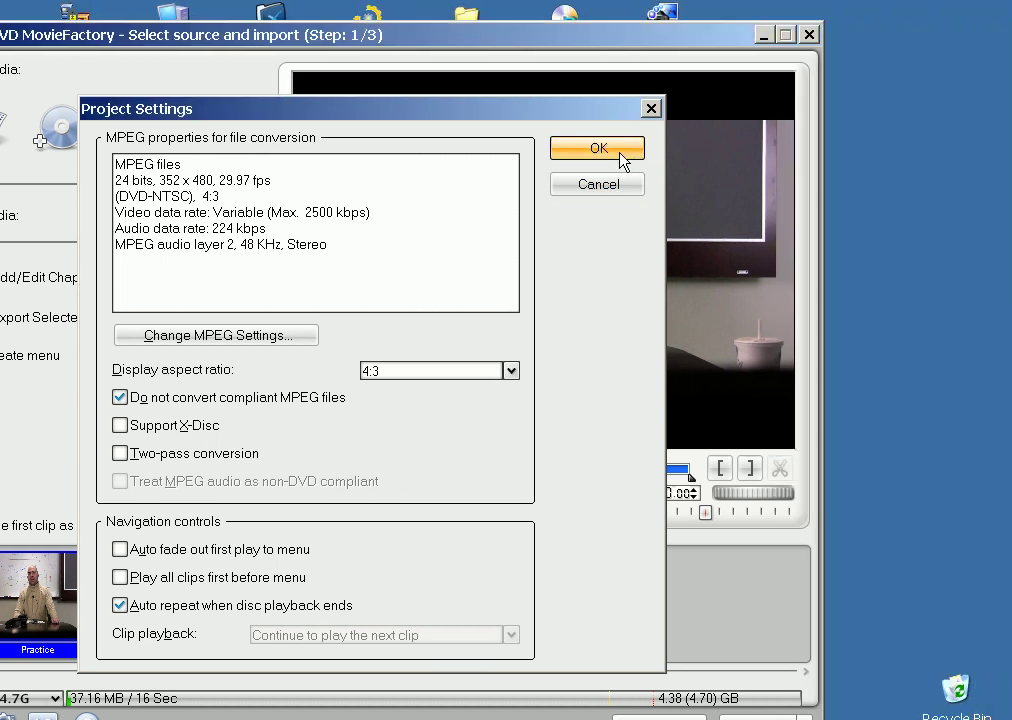
left_click(621, 156)
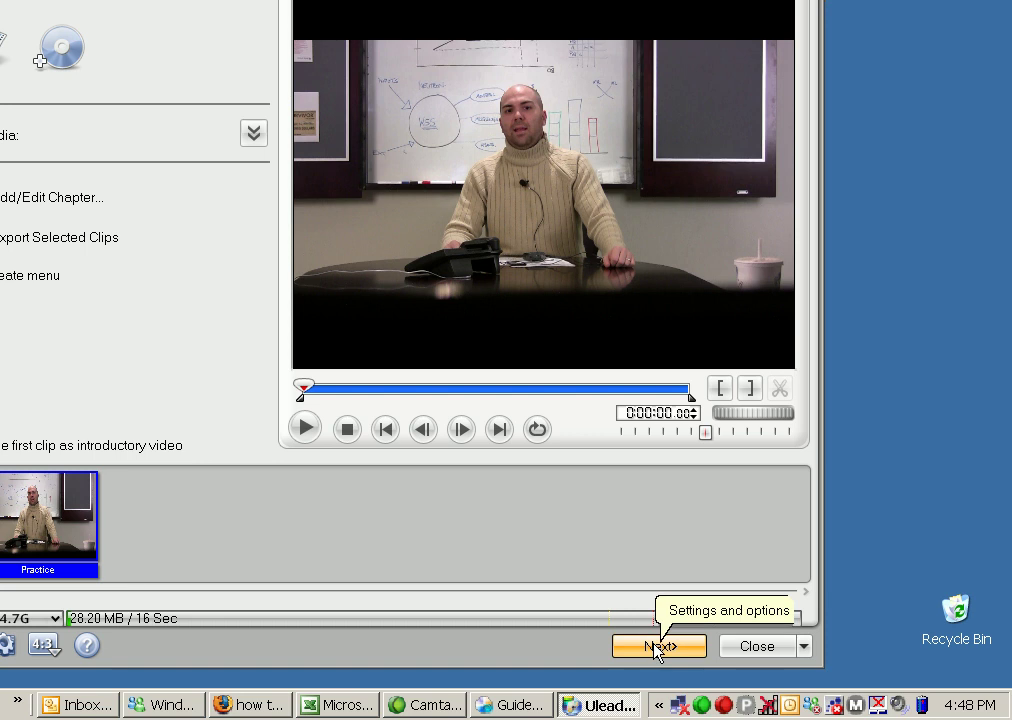
- Go to the menu step, keep SmartScene Menus with template 05_OneS01, and show its Edit properties
left_click(655, 647)
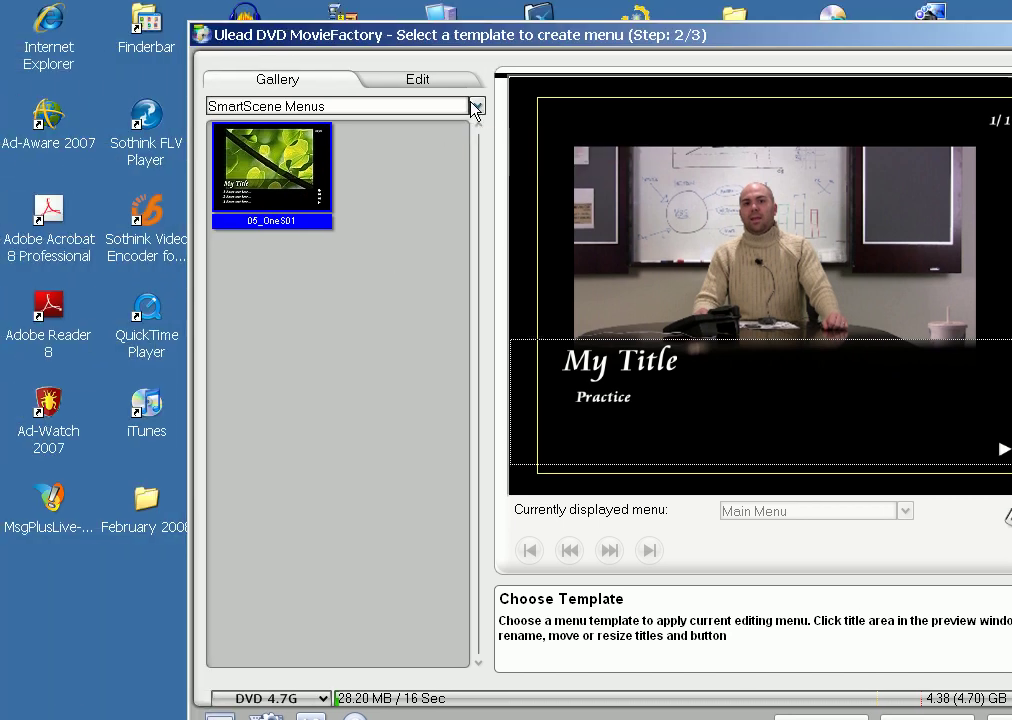
left_click(476, 107)
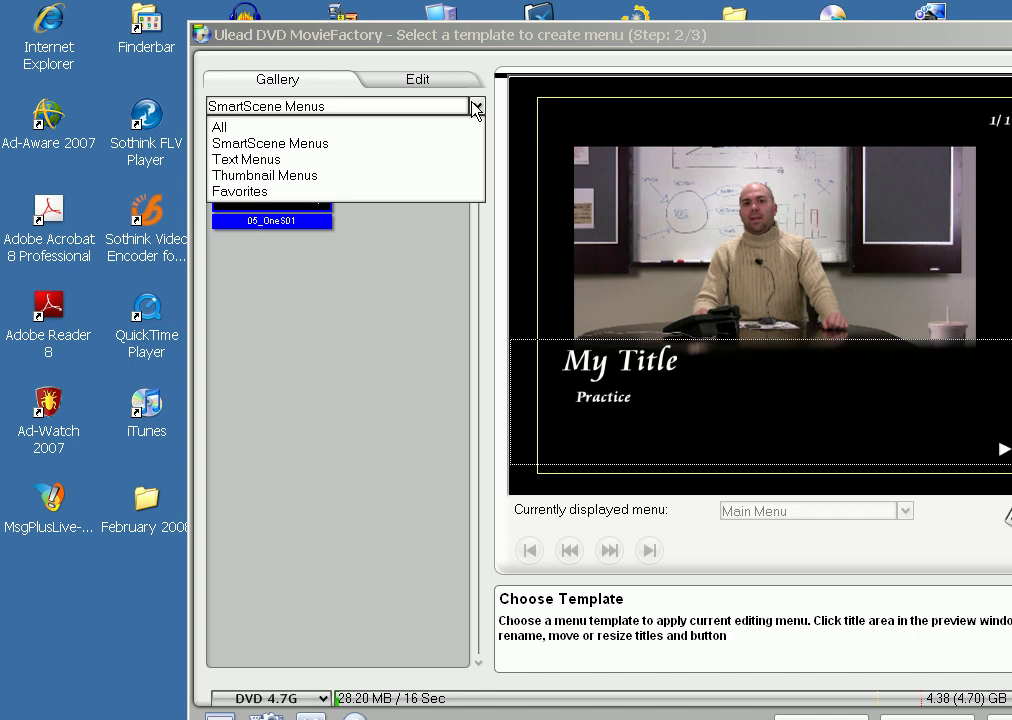
left_click(476, 107)
left_click(453, 85)
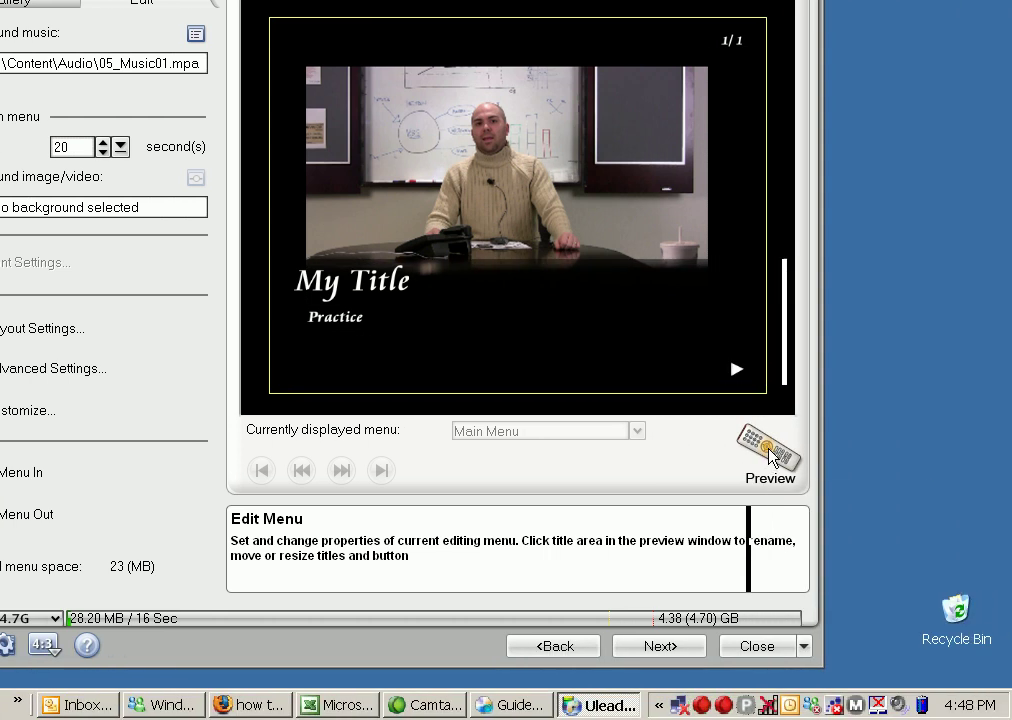
- Play the disc menu preview with the Practice thumbnail on the on-screen remote
left_click(769, 455)
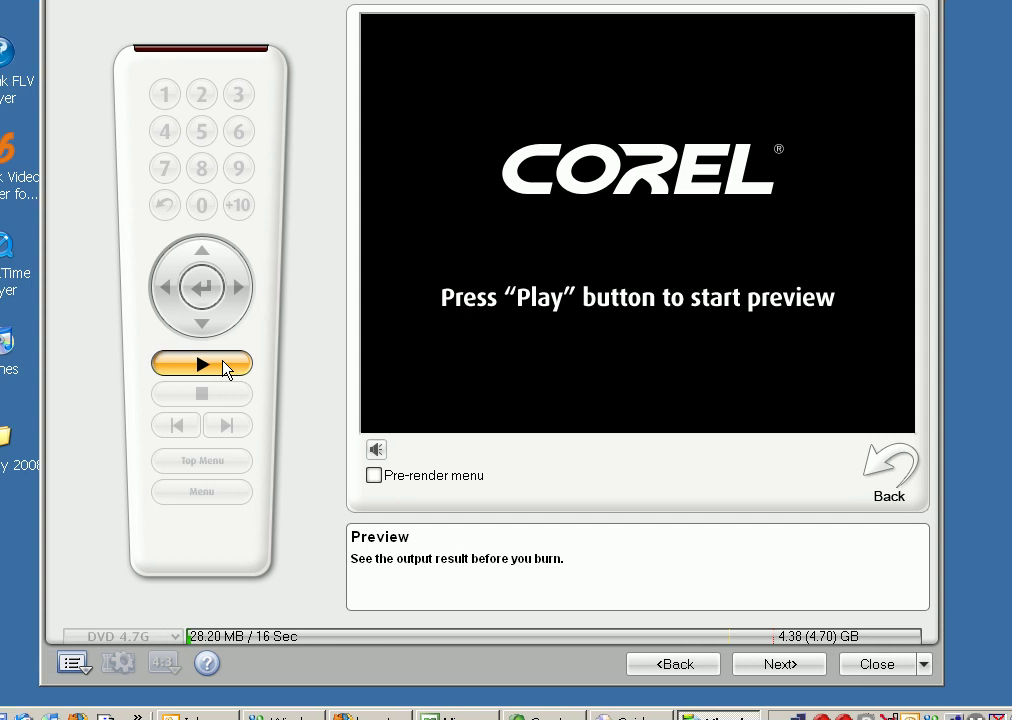
left_click(140, 355)
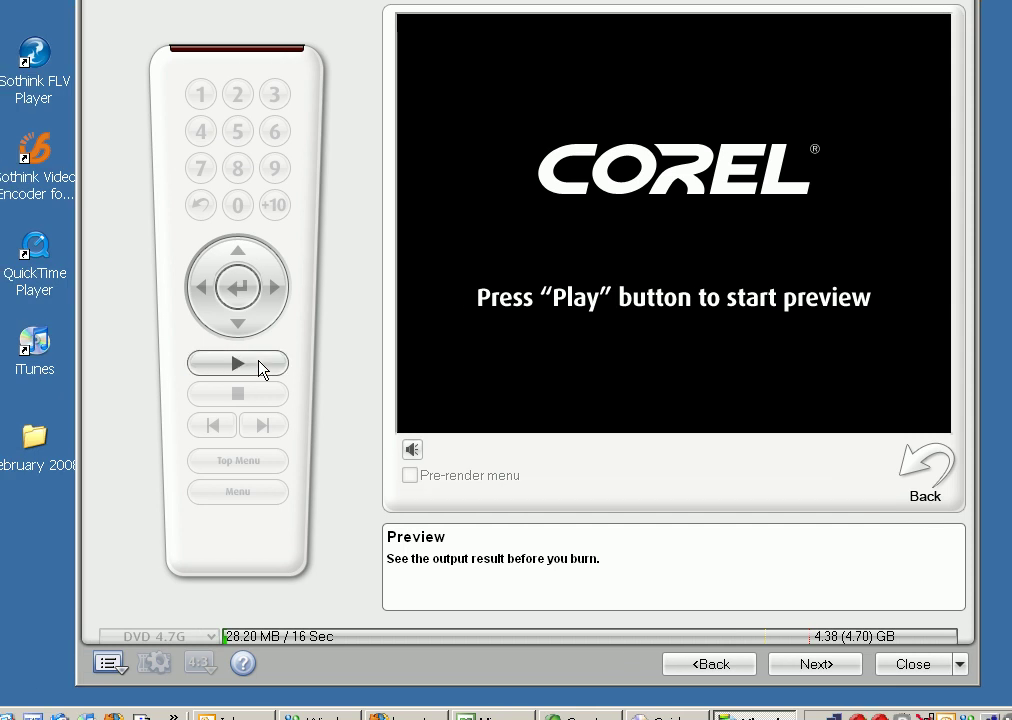
left_click(262, 366)
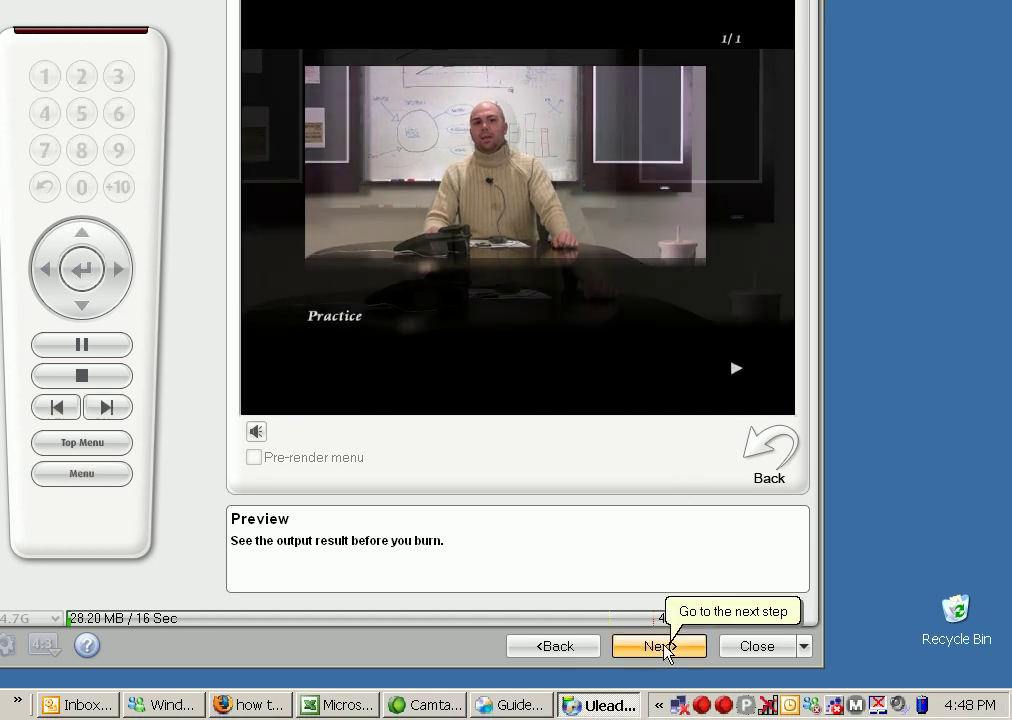
- On the burn step, change the disc label to 'DVD Test' and keep drive D: as the writer
left_click(660, 647)
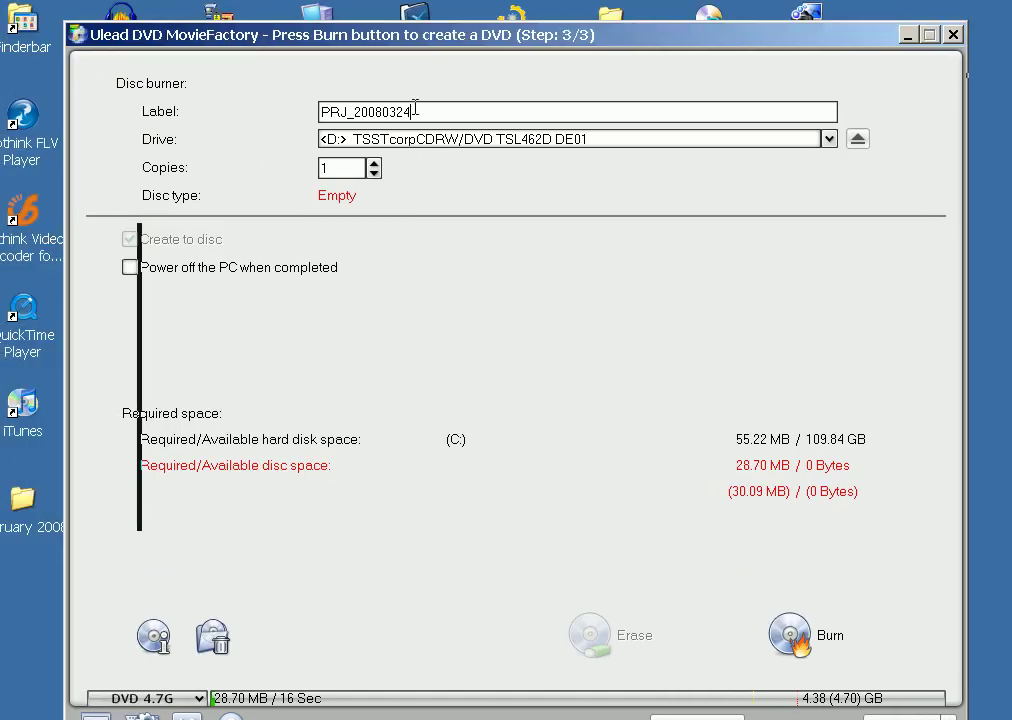
left_click_drag(451, 110, 323, 106)
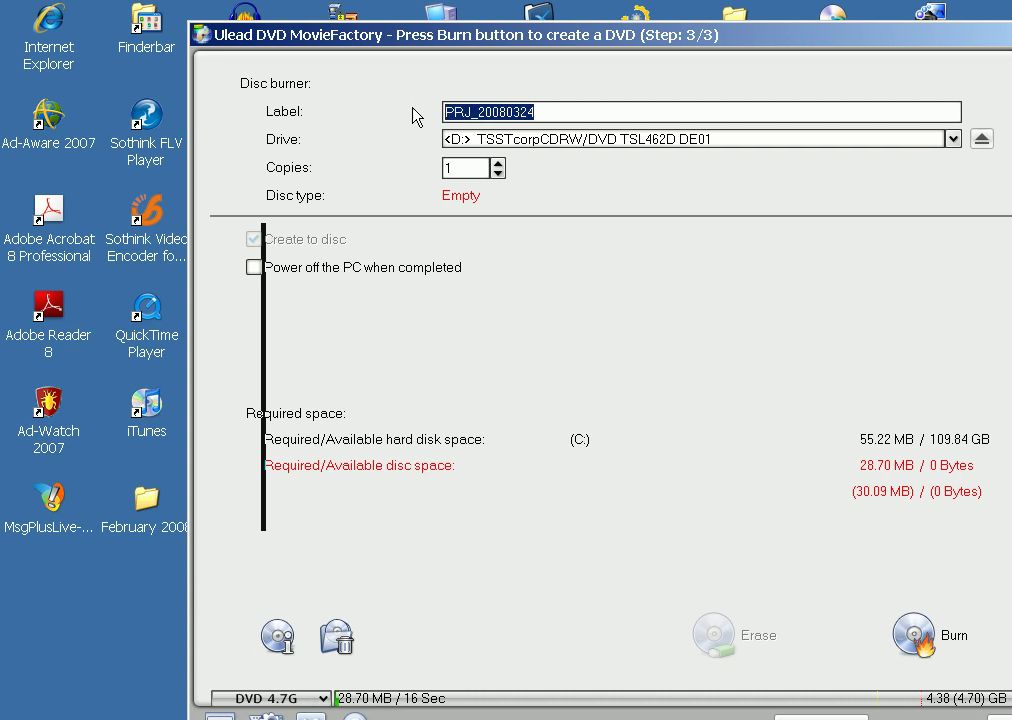
type("DVD")
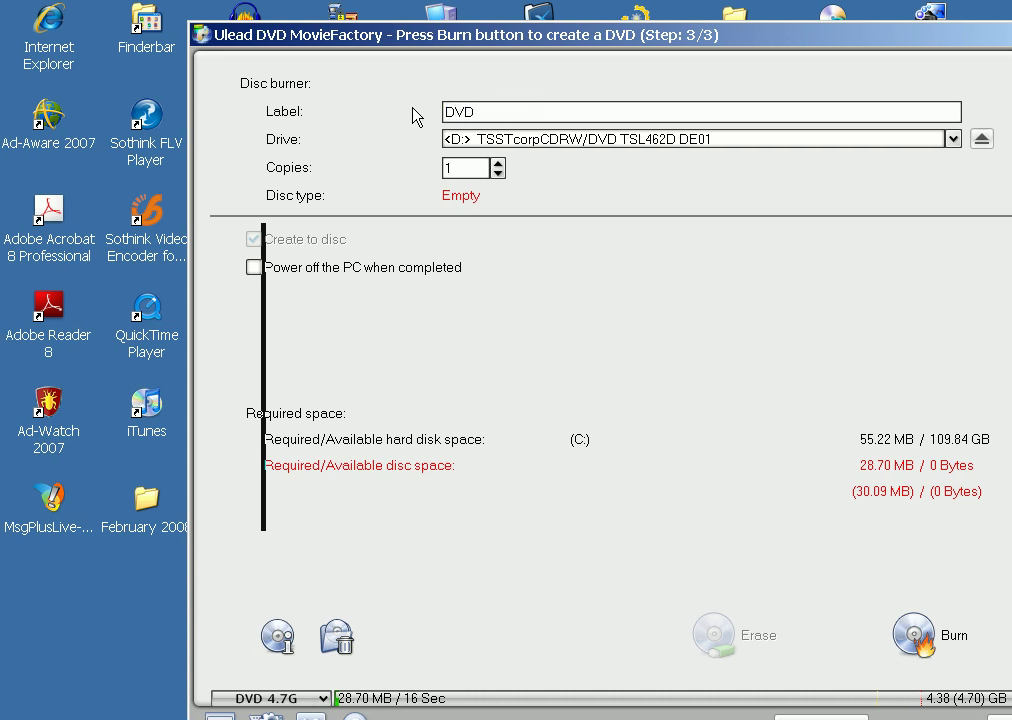
type(" Test")
left_click(505, 146)
left_click(507, 148)
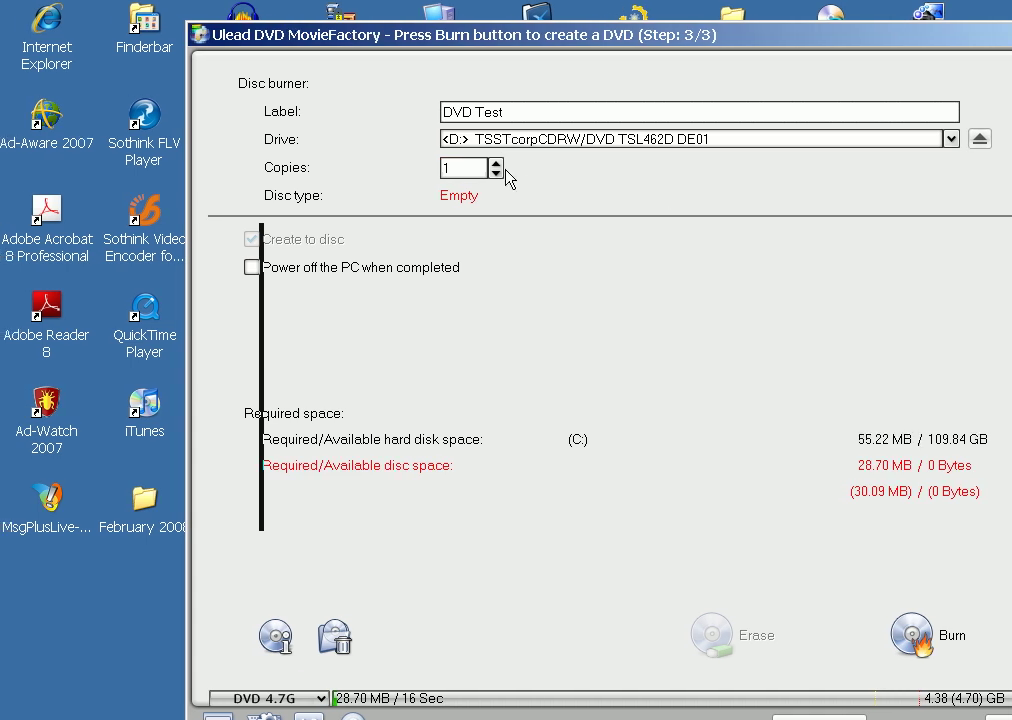